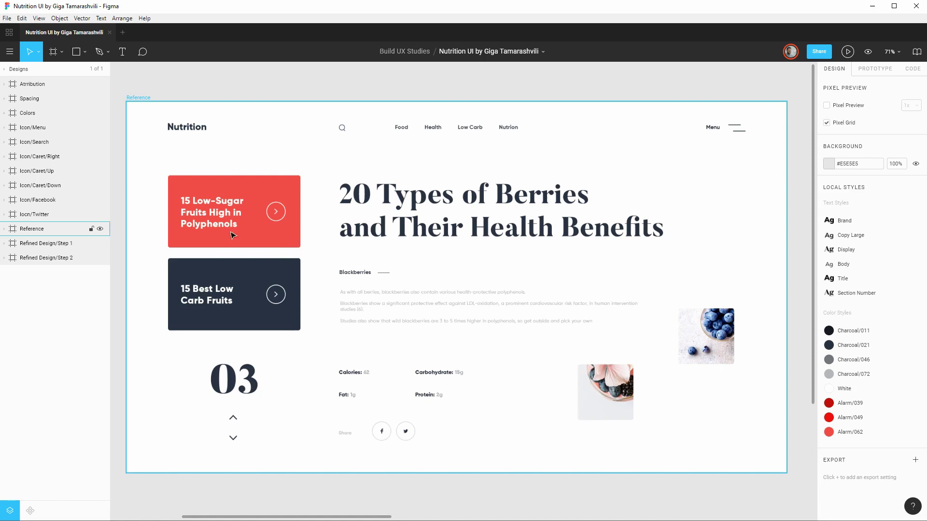
Step: Deselect the Reference frame, pan to Refined Design/Step 1, and expand its layers
{"action": "left_click", "coordinate": [601, 78]}
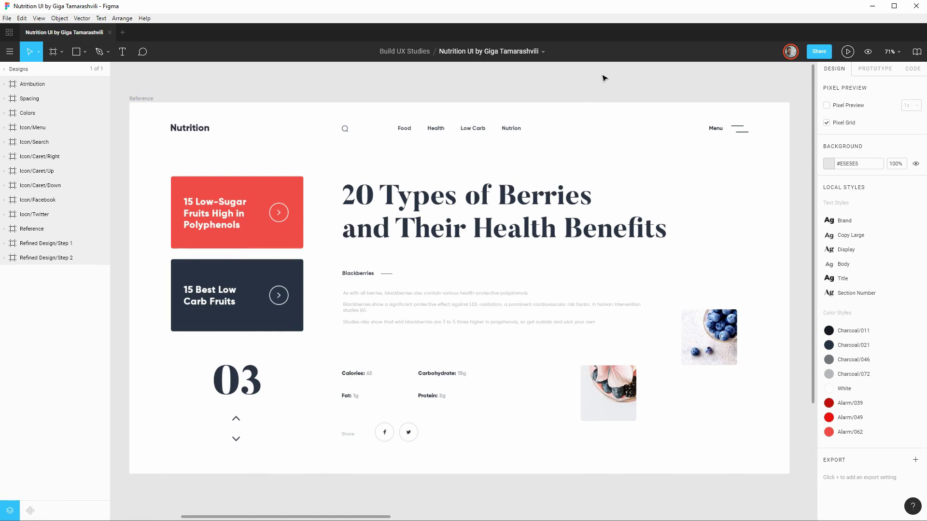
{"action": "left_click_drag", "start_coordinate": [759, 79], "coordinate": [409, 95]}
{"action": "left_click_drag", "start_coordinate": [607, 92], "coordinate": [414, 80]}
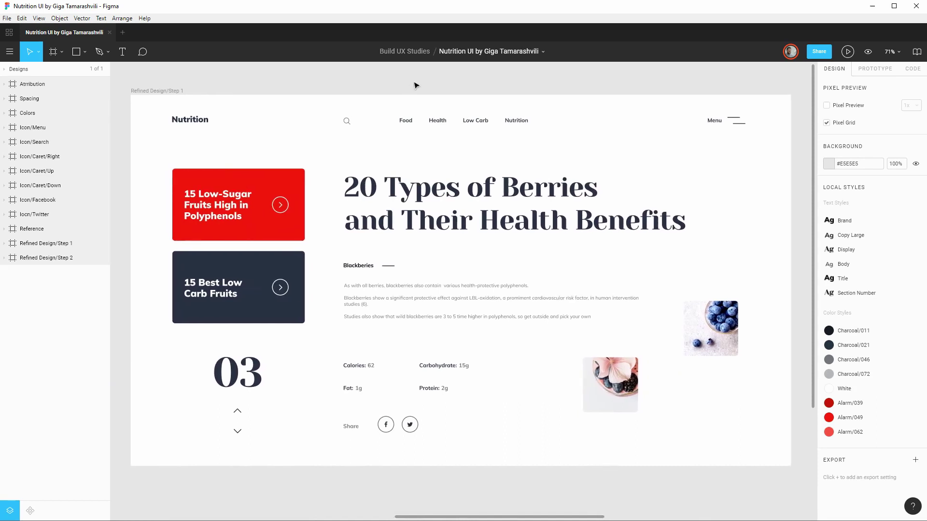
{"action": "left_click", "coordinate": [5, 245]}
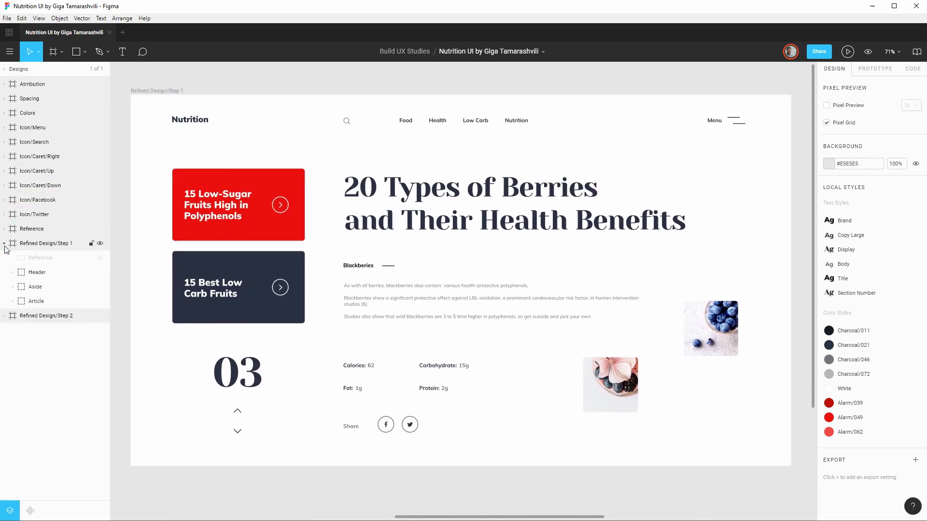
Step: Toggle the Reference overlay on and off repeatedly to compare, ending with it hidden
{"action": "left_click", "coordinate": [100, 258]}
{"action": "left_click", "coordinate": [100, 258]}
{"action": "left_click", "coordinate": [101, 259]}
{"action": "left_click", "coordinate": [101, 259]}
{"action": "left_click", "coordinate": [102, 258]}
{"action": "left_click", "coordinate": [102, 259]}
{"action": "left_click", "coordinate": [102, 258]}
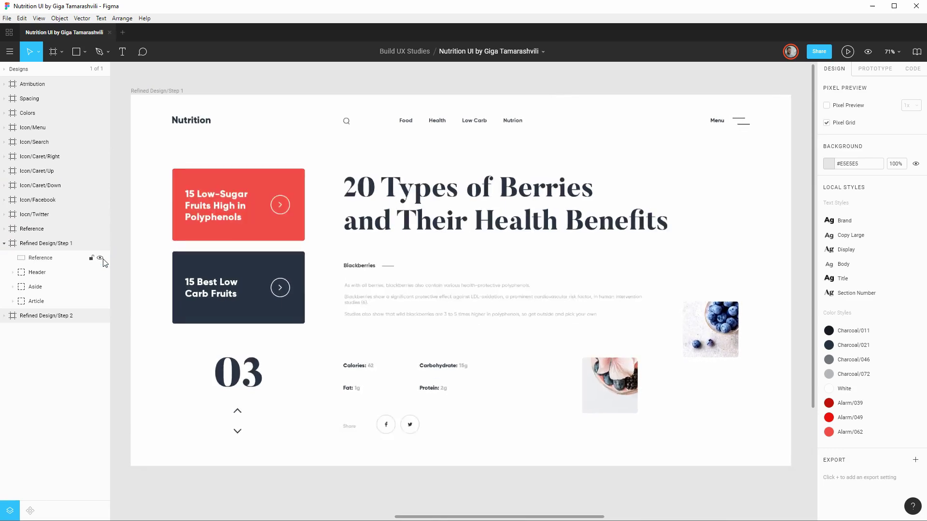
{"action": "left_click", "coordinate": [101, 259]}
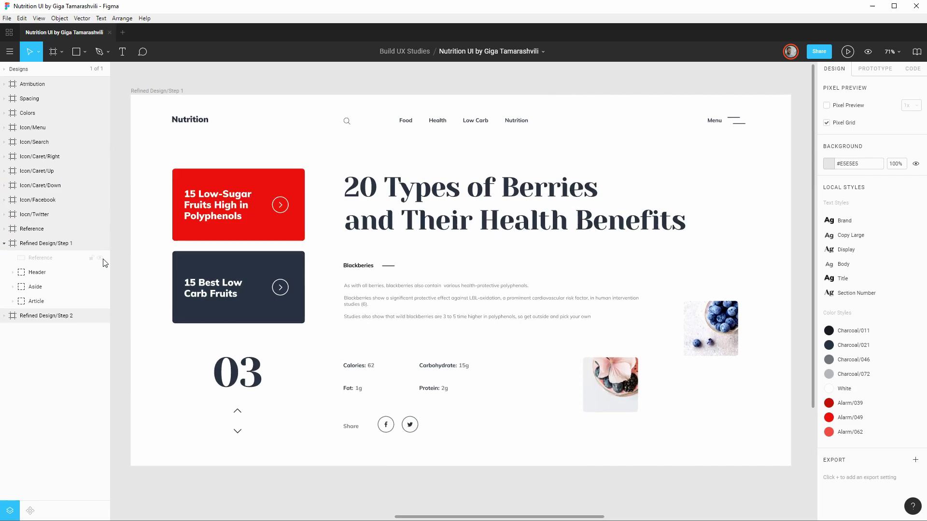
{"action": "left_click", "coordinate": [102, 259]}
{"action": "left_click", "coordinate": [101, 259]}
{"action": "left_click", "coordinate": [101, 259]}
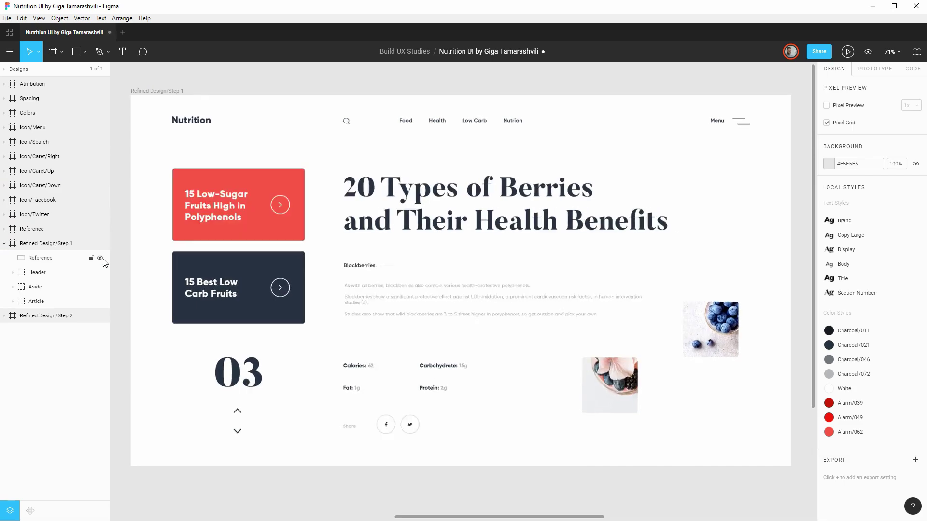
{"action": "left_click", "coordinate": [102, 259]}
{"action": "left_click", "coordinate": [101, 259]}
{"action": "left_click", "coordinate": [101, 259]}
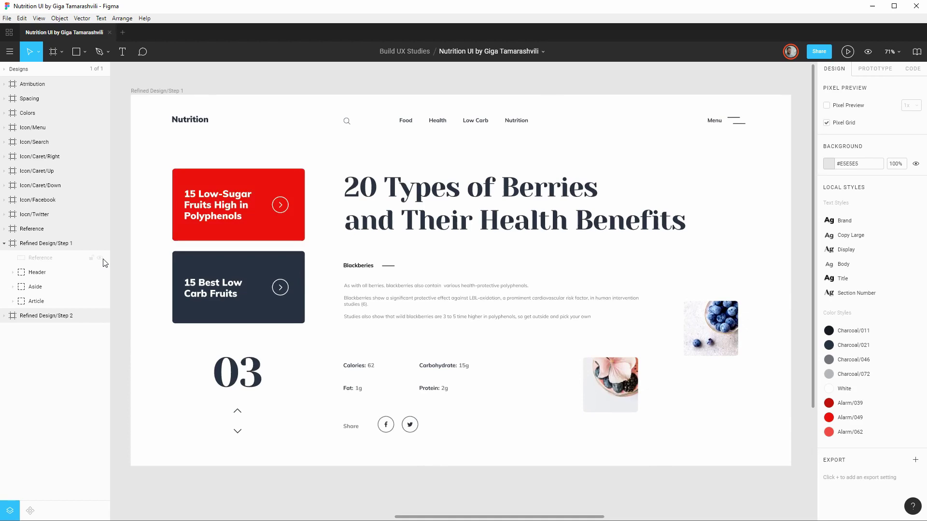
{"action": "left_click", "coordinate": [101, 259]}
{"action": "left_click", "coordinate": [100, 259]}
{"action": "left_click", "coordinate": [101, 259]}
{"action": "left_click", "coordinate": [101, 259]}
{"action": "left_click", "coordinate": [101, 258]}
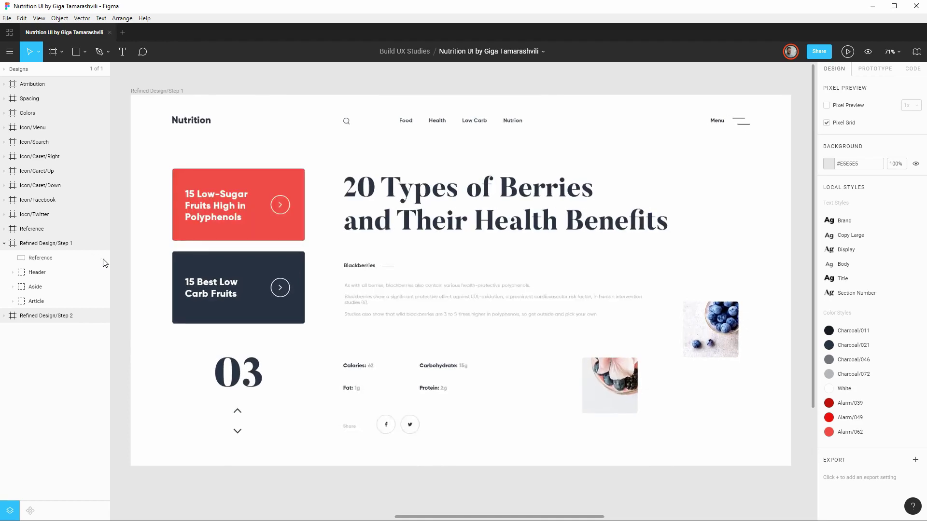
{"action": "left_click", "coordinate": [99, 259]}
{"action": "left_click", "coordinate": [101, 259]}
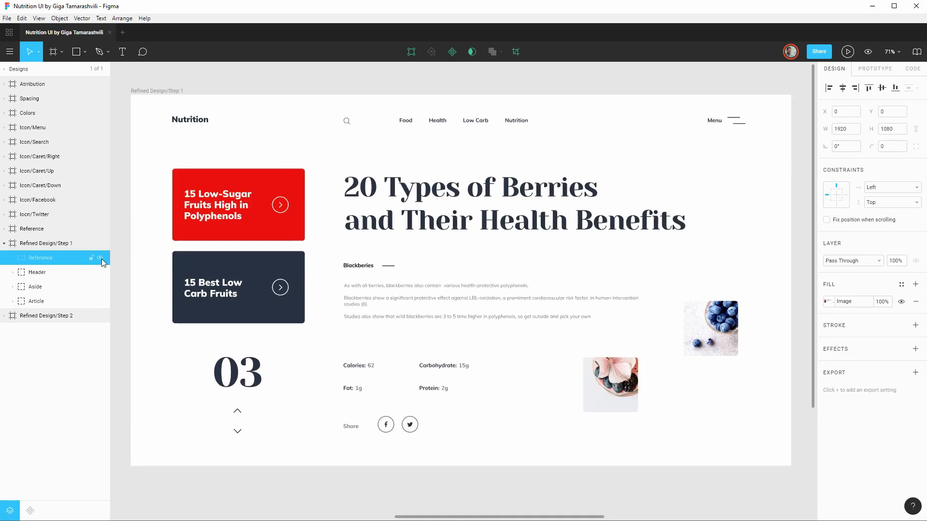
{"action": "left_click", "coordinate": [331, 77]}
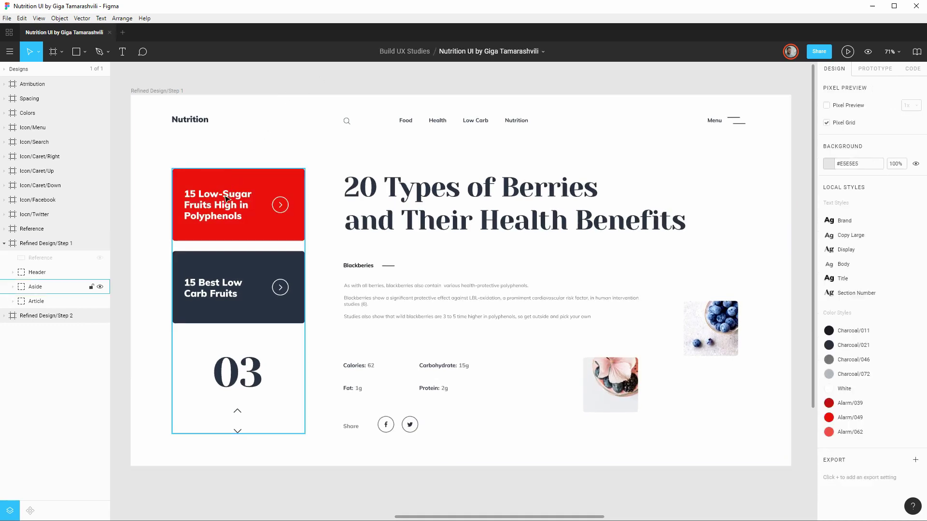
{"action": "left_click", "coordinate": [100, 259]}
{"action": "left_click", "coordinate": [100, 259]}
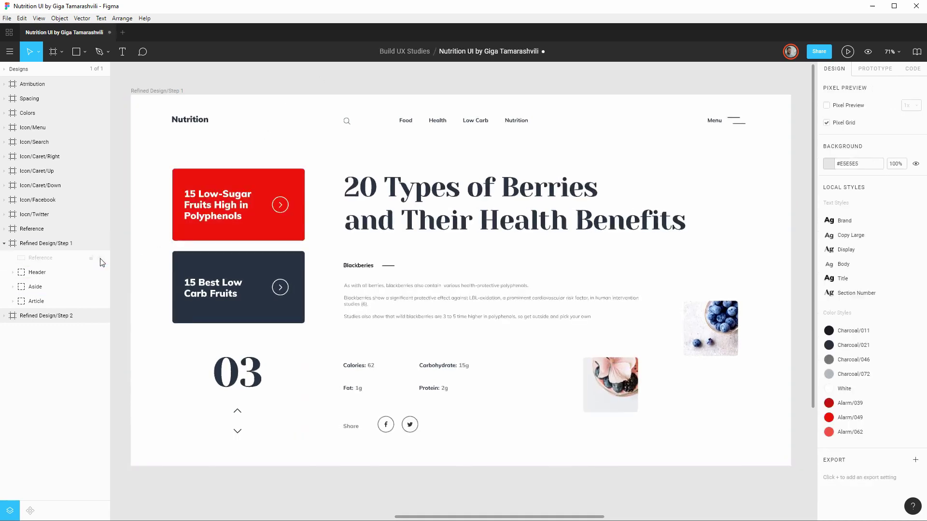
{"action": "left_click", "coordinate": [100, 258]}
{"action": "left_click", "coordinate": [100, 259]}
{"action": "left_click", "coordinate": [100, 259]}
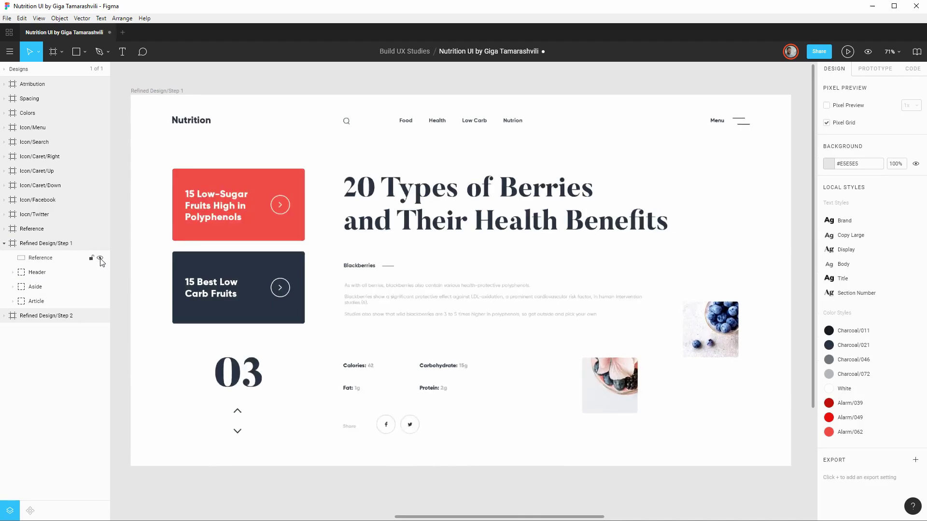
{"action": "left_click", "coordinate": [100, 258]}
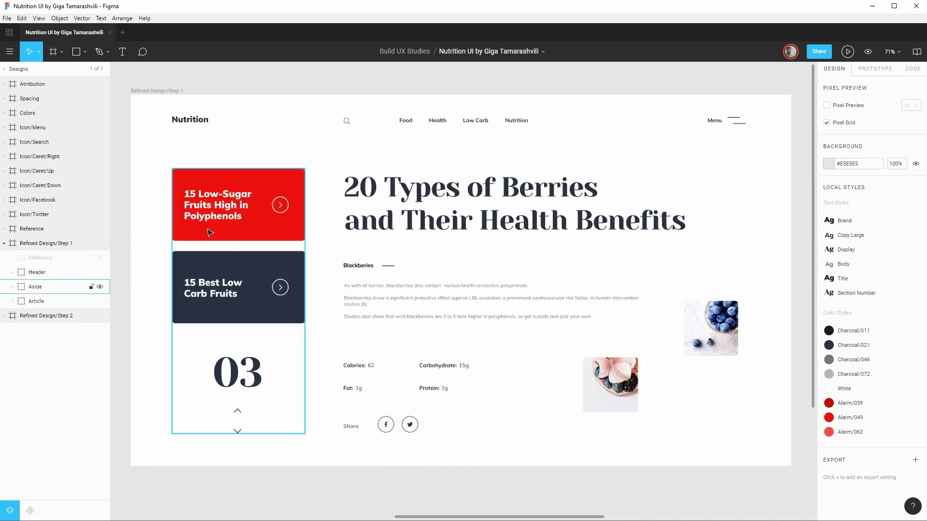
{"action": "scroll", "coordinate": [114, 247], "scroll_direction": "right", "scroll_amount": 10}
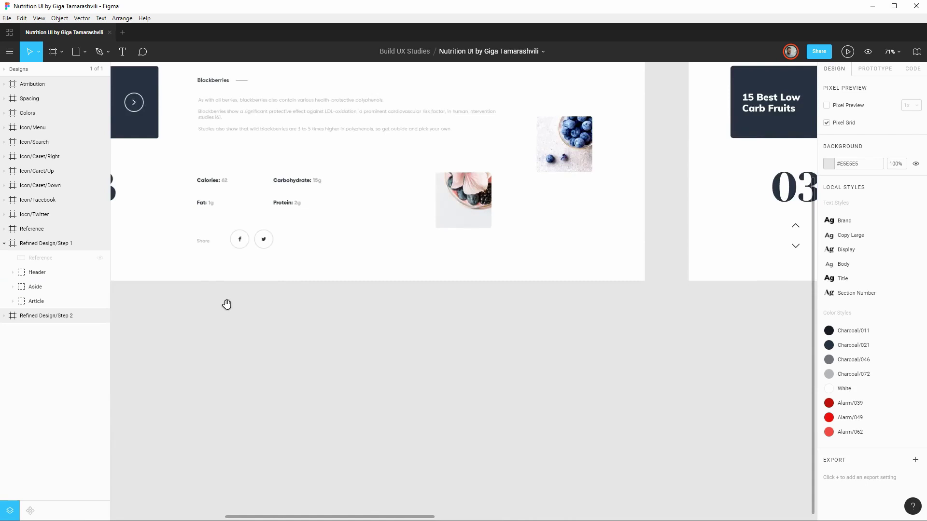
{"action": "left_click_drag", "start_coordinate": [296, 346], "coordinate": [493, 274]}
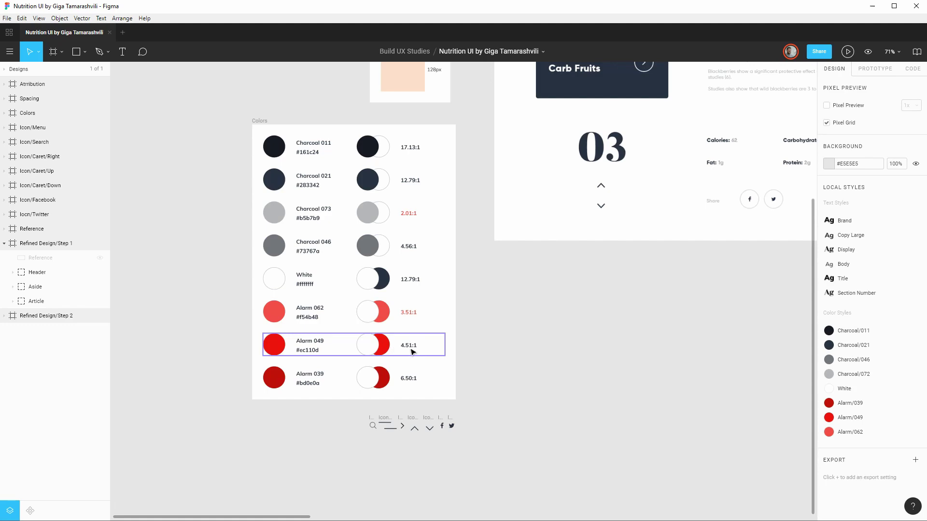
{"action": "scroll", "coordinate": [413, 352], "scroll_direction": "right", "scroll_amount": 10}
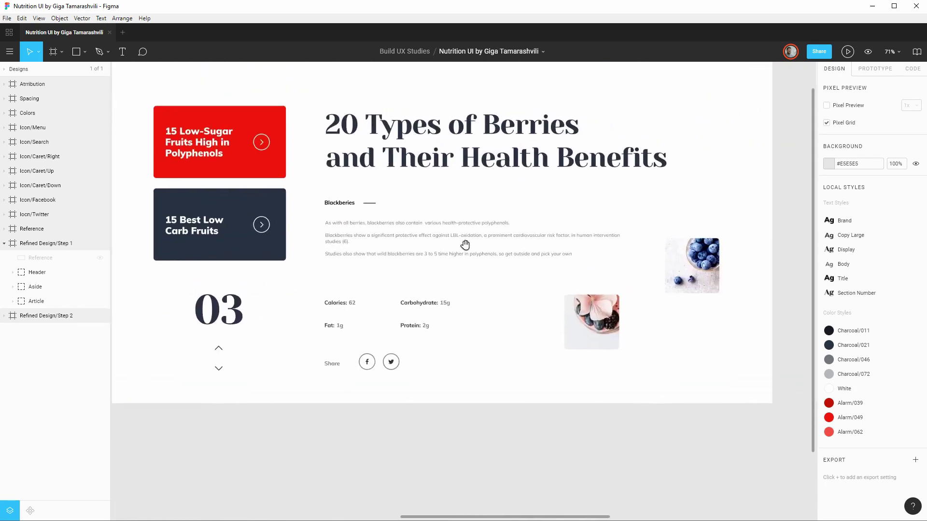
{"action": "left_click_drag", "start_coordinate": [464, 244], "coordinate": [492, 300]}
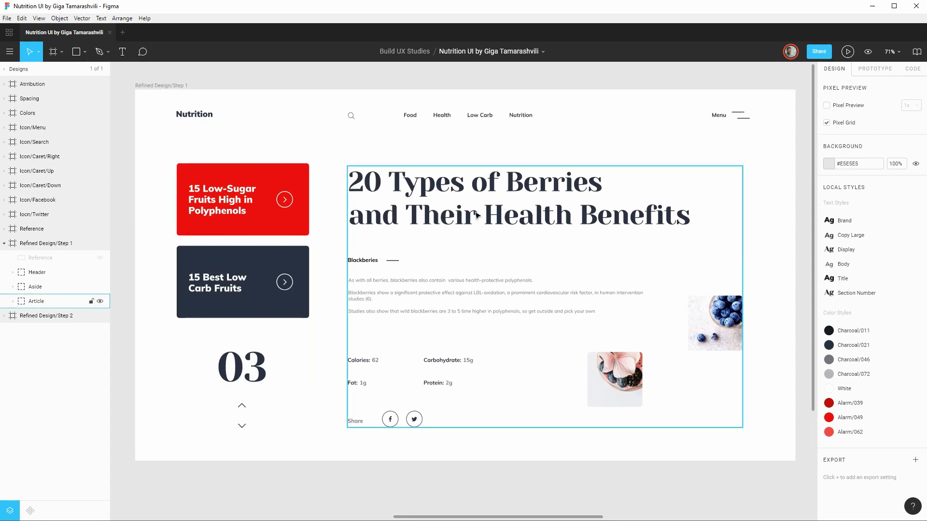
Step: Toggle the Step 1 reference screenshot, leave it hidden, and pan to Refined Design/Step 2
{"action": "double_click", "coordinate": [100, 258]}
{"action": "left_click", "coordinate": [100, 258]}
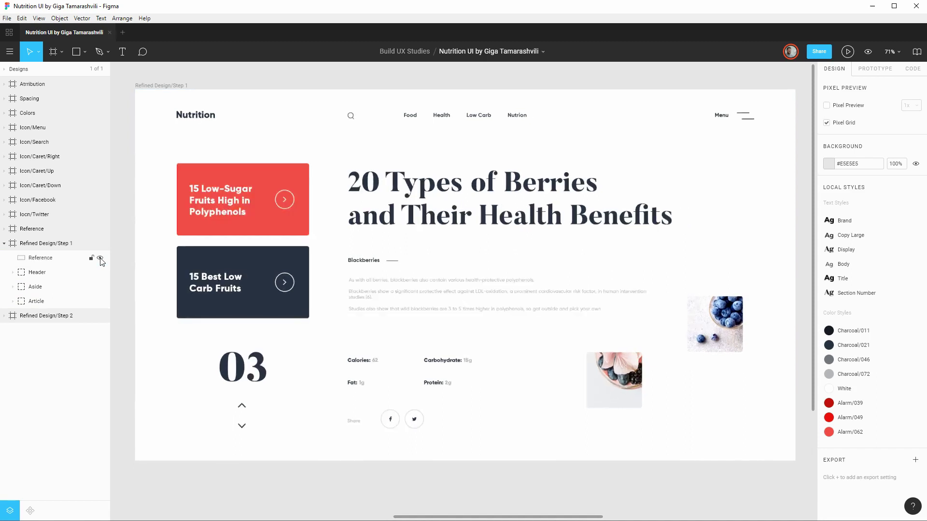
{"action": "left_click", "coordinate": [99, 258]}
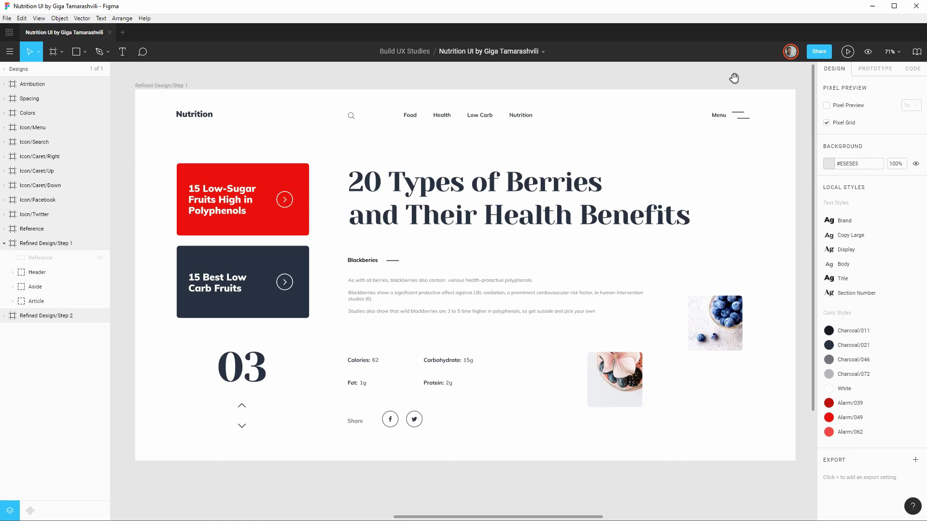
{"action": "left_click_drag", "start_coordinate": [745, 79], "coordinate": [164, 89]}
{"action": "left_click_drag", "start_coordinate": [519, 87], "coordinate": [397, 80]}
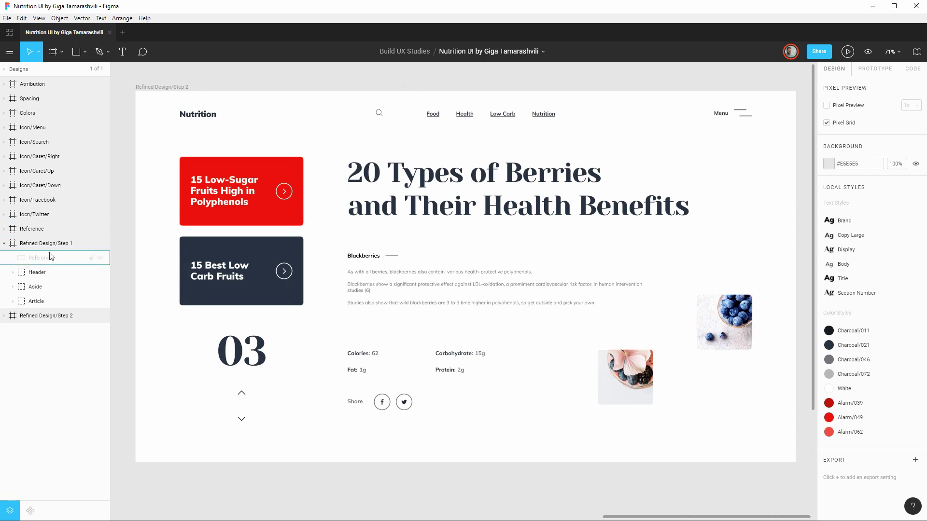
Step: Collapse Refined Design/Step 1 and expand Refined Design/Step 2 in the Layers panel
{"action": "left_click", "coordinate": [5, 244]}
{"action": "left_click", "coordinate": [5, 258]}
{"action": "left_click", "coordinate": [5, 259]}
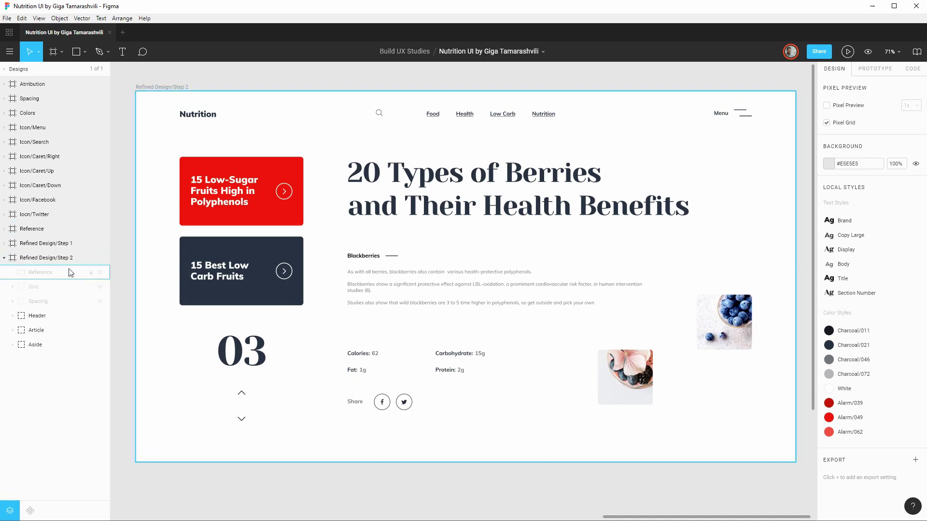
Step: Toggle the Step 2 Reference screenshot repeatedly to compare, ending with it hidden
{"action": "left_click", "coordinate": [101, 273]}
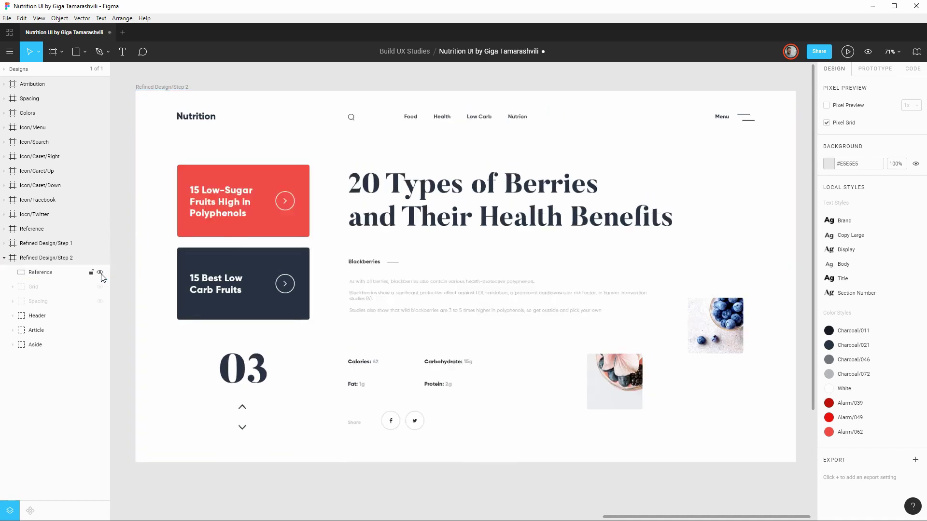
{"action": "left_click", "coordinate": [101, 273]}
{"action": "left_click", "coordinate": [100, 273]}
{"action": "left_click", "coordinate": [101, 273]}
{"action": "left_click", "coordinate": [100, 274]}
{"action": "left_click", "coordinate": [100, 273]}
{"action": "left_click", "coordinate": [101, 274]}
{"action": "left_click", "coordinate": [100, 274]}
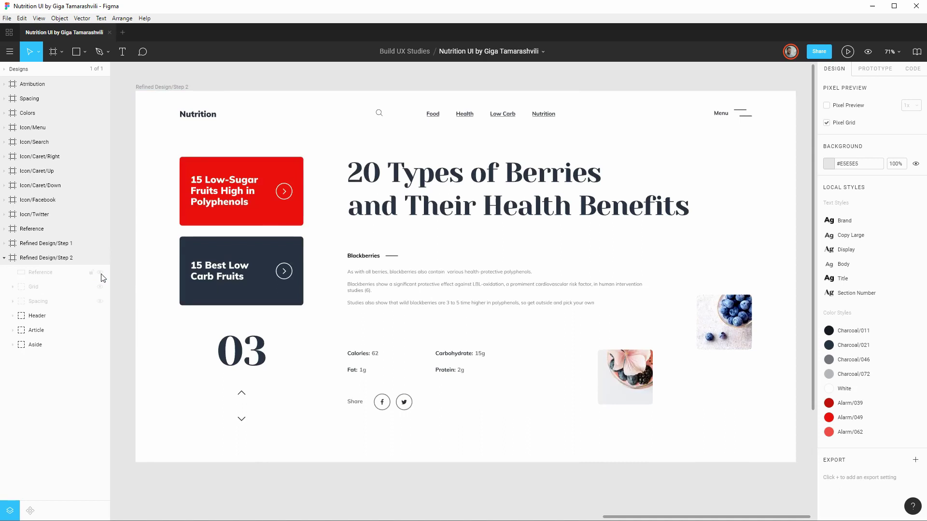
{"action": "left_click", "coordinate": [100, 273]}
{"action": "left_click", "coordinate": [101, 277]}
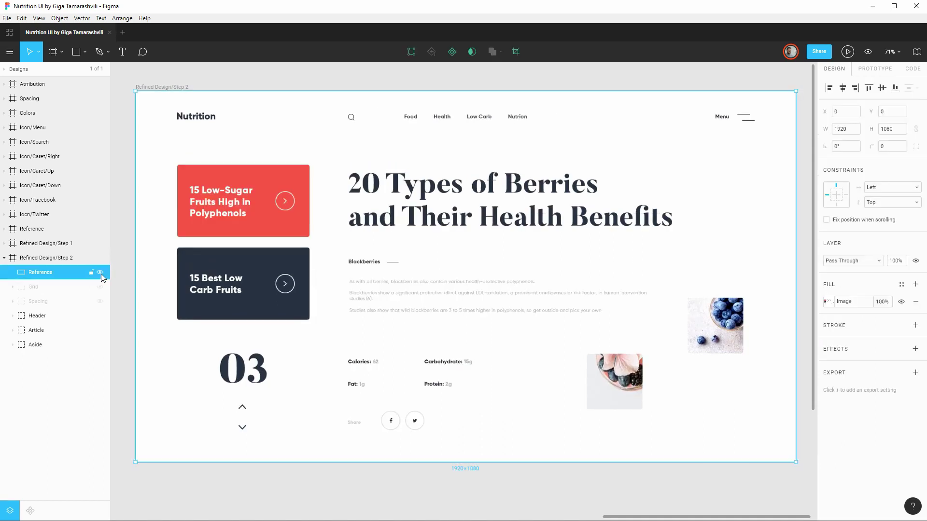
{"action": "left_click", "coordinate": [100, 273]}
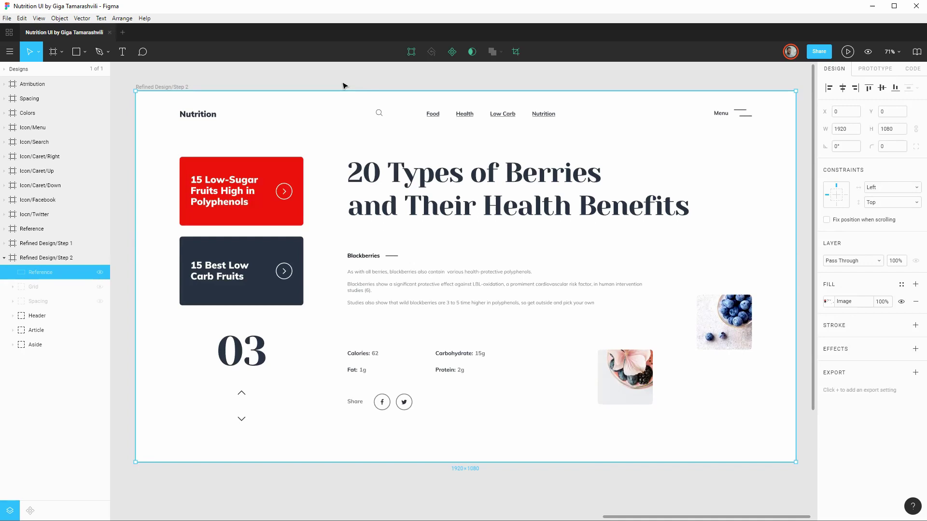
Step: Show the Spacing layer's blocks over Step 2 and unlock the Reference layer
{"action": "left_click", "coordinate": [100, 303]}
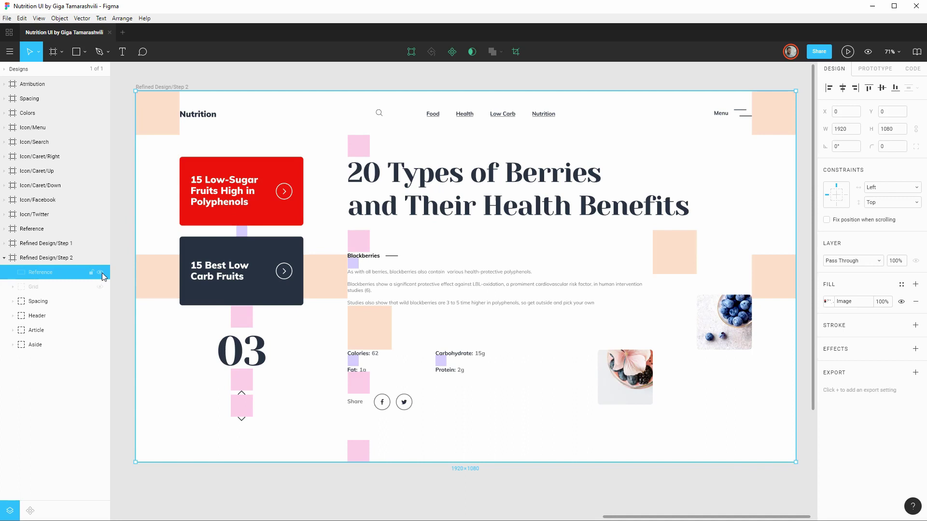
{"action": "left_click", "coordinate": [91, 272]}
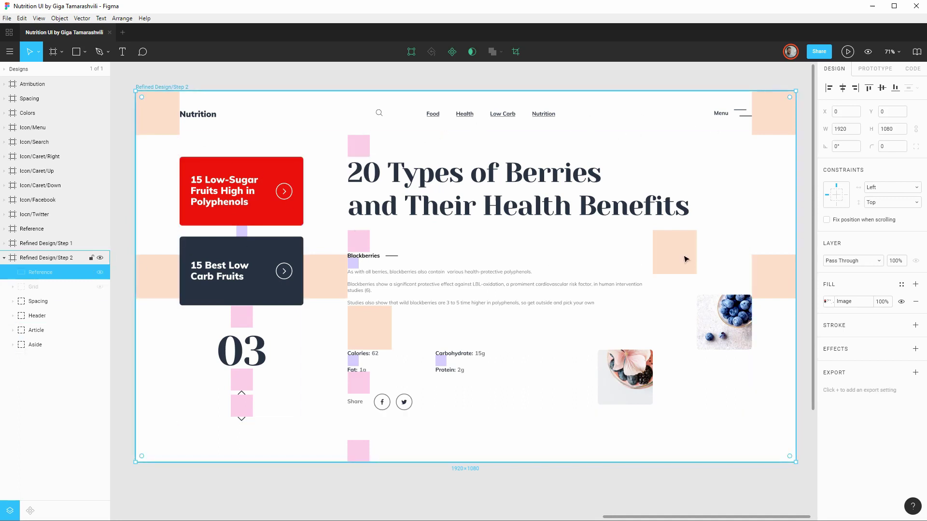
Step: Hide Reference and Spacing, show the red Grid layer, then turn Spacing back on
{"action": "left_click", "coordinate": [100, 273]}
{"action": "left_click", "coordinate": [100, 302]}
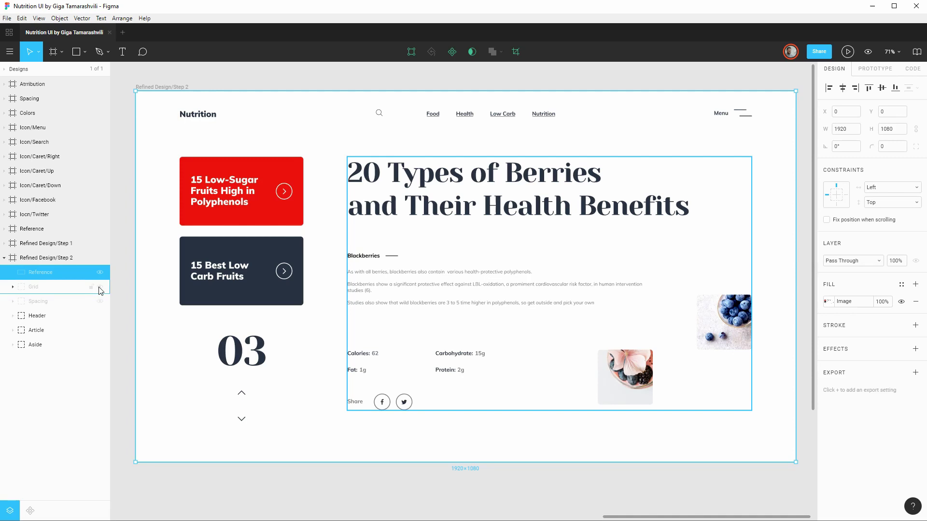
{"action": "left_click", "coordinate": [99, 287]}
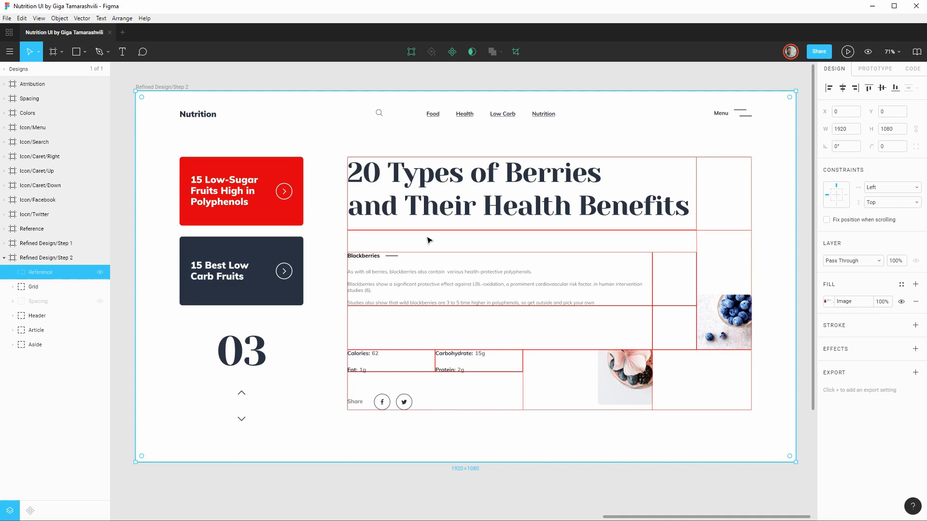
{"action": "left_click", "coordinate": [100, 302]}
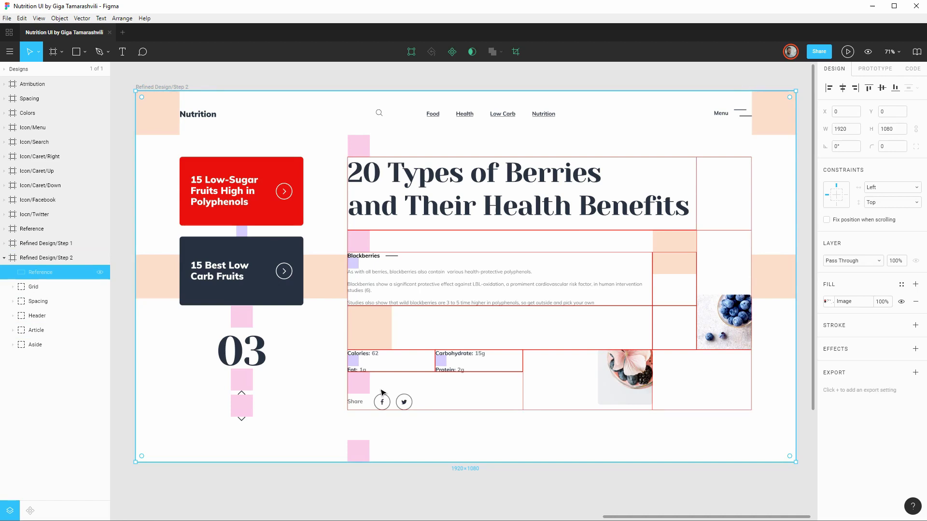
{"action": "left_click_drag", "start_coordinate": [99, 301], "coordinate": [101, 277]}
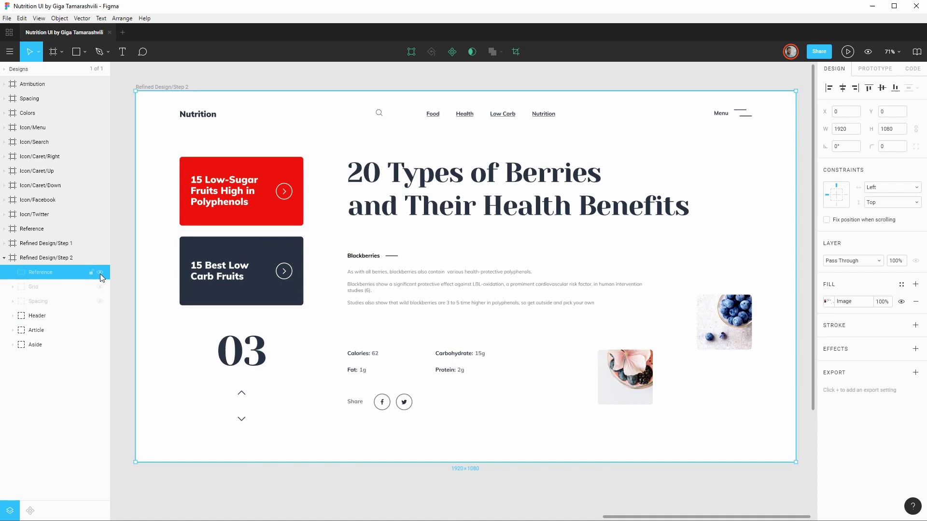
{"action": "left_click", "coordinate": [100, 273]}
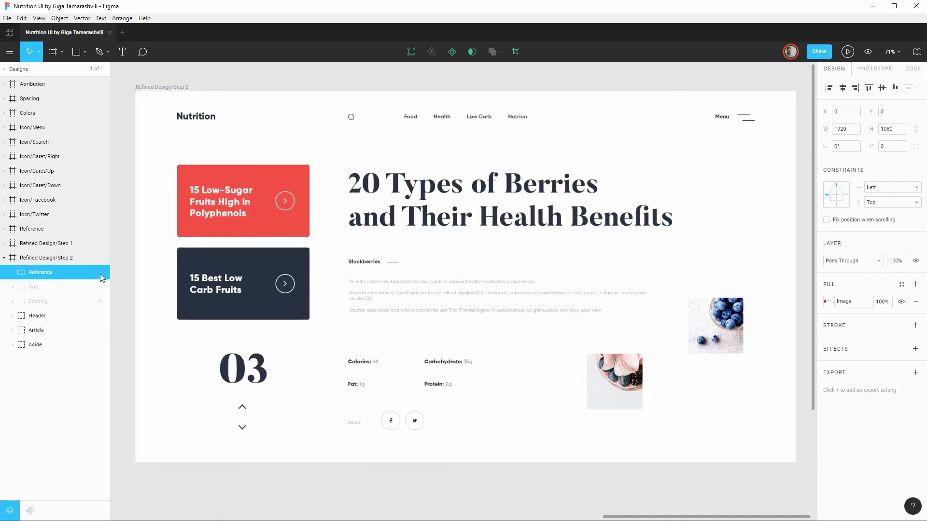
{"action": "left_click", "coordinate": [101, 277]}
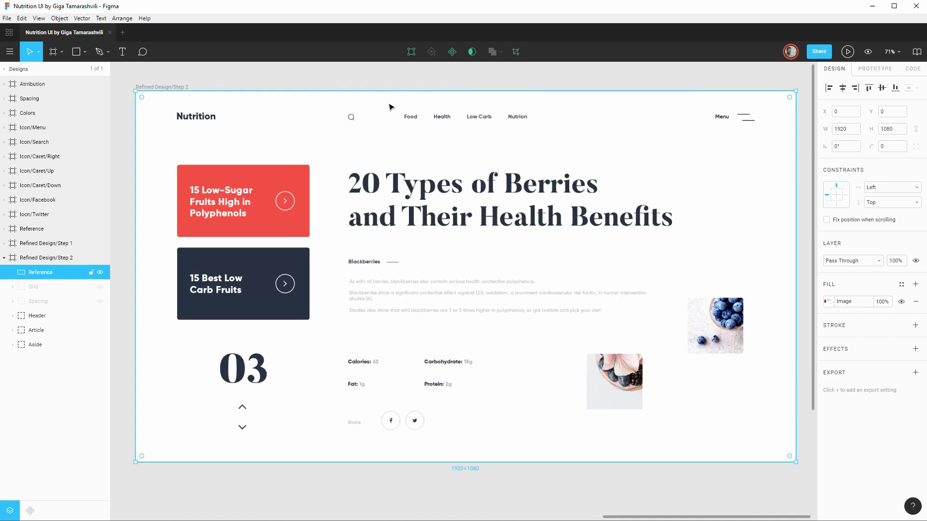
{"action": "left_click", "coordinate": [100, 273]}
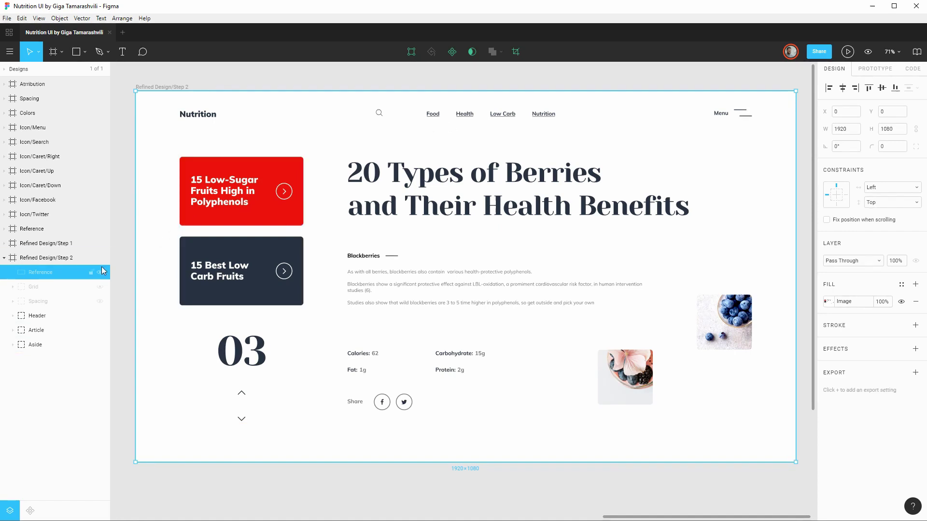
{"action": "left_click", "coordinate": [99, 273]}
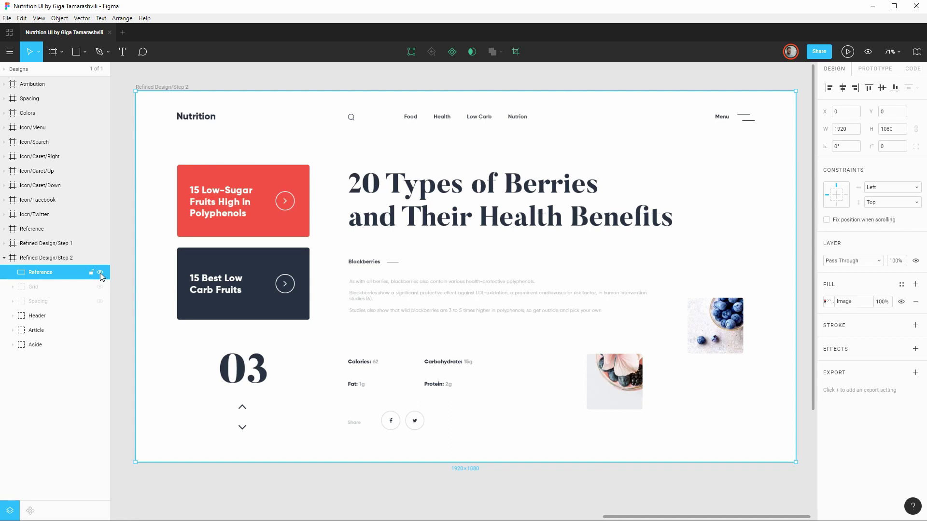
{"action": "left_click", "coordinate": [100, 273]}
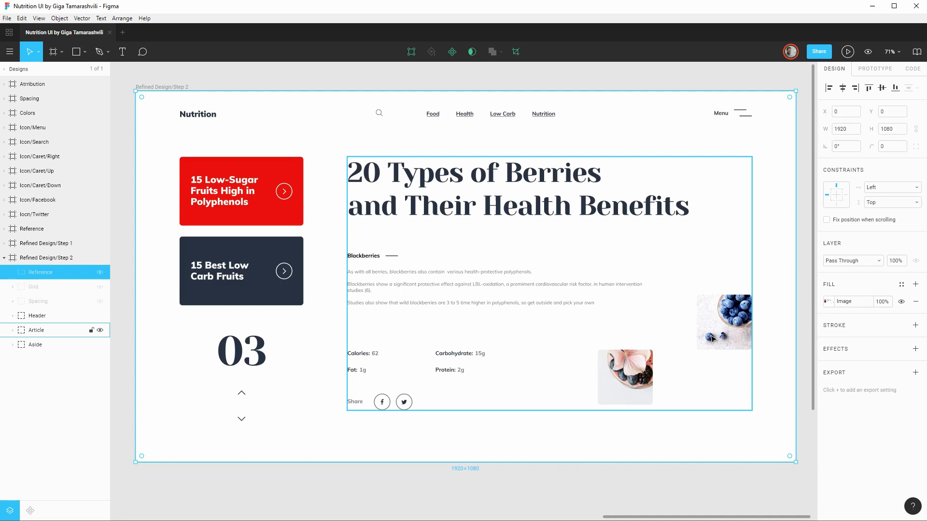
Step: Click empty canvas below the Step 2 design so nothing stays selected
{"action": "left_click", "coordinate": [584, 461]}
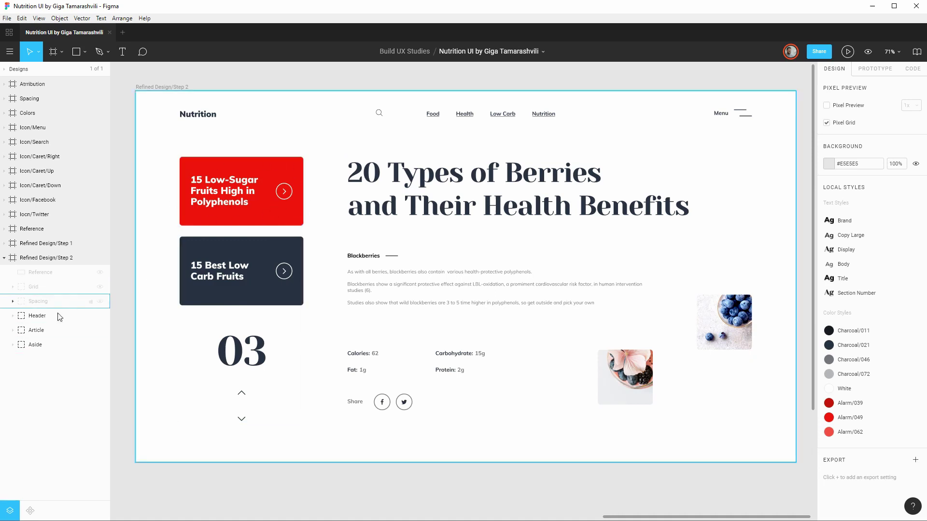
Step: Expand Aside > Featured Articles > Card/Alarm and compare red shades, leaving its Card/Plate hidden
{"action": "left_click", "coordinate": [13, 344]}
{"action": "left_click", "coordinate": [22, 360]}
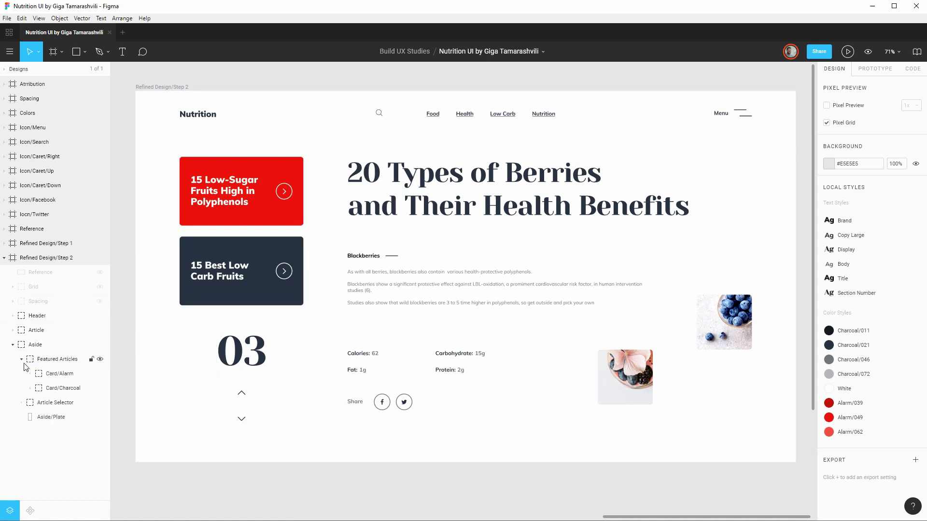
{"action": "left_click", "coordinate": [30, 373]}
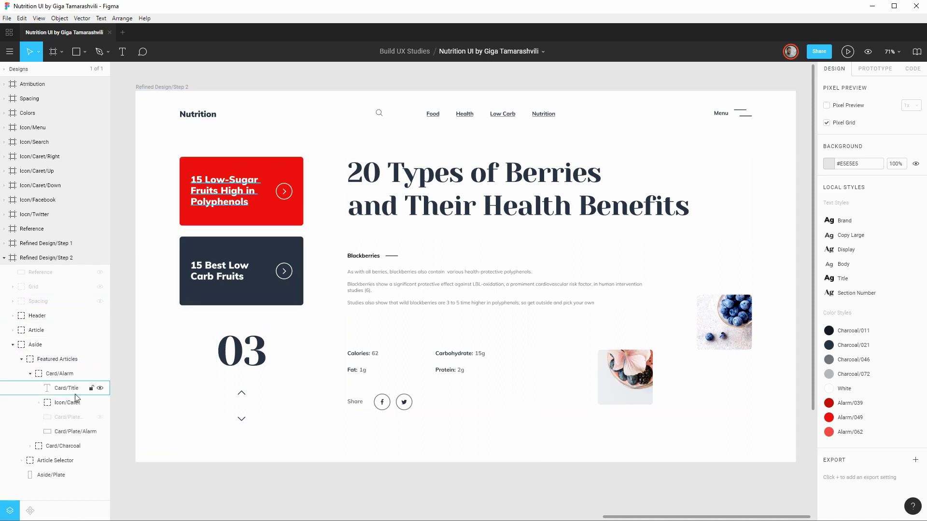
{"action": "left_click", "coordinate": [101, 418]}
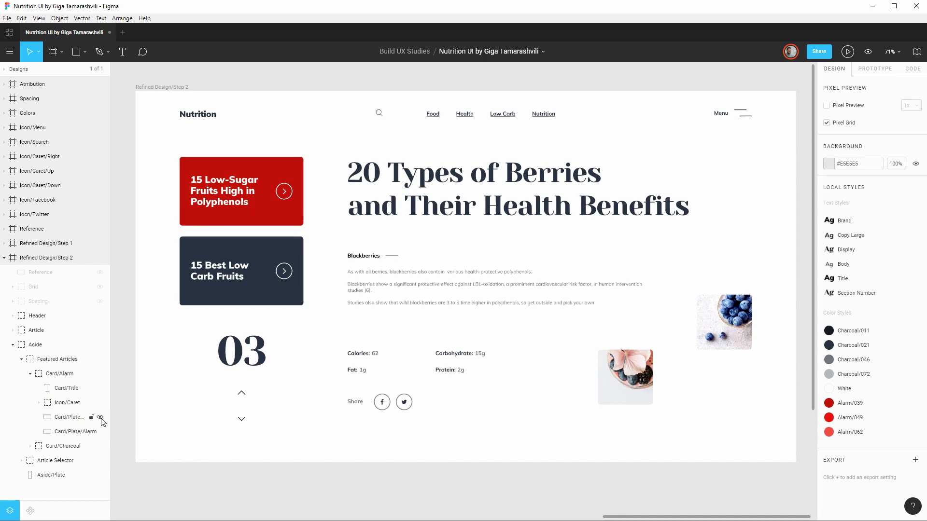
{"action": "left_click", "coordinate": [101, 418]}
{"action": "left_click", "coordinate": [100, 418]}
{"action": "left_click", "coordinate": [100, 418]}
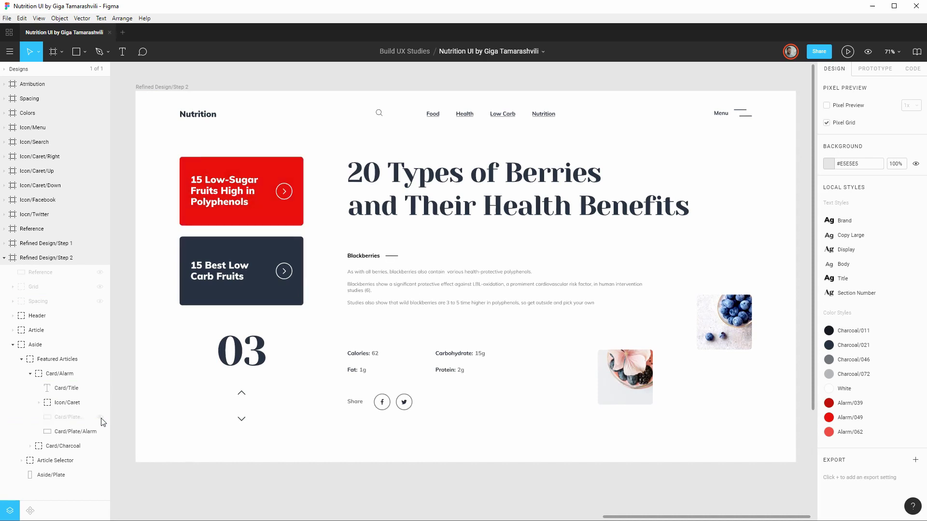
{"action": "left_click", "coordinate": [101, 418]}
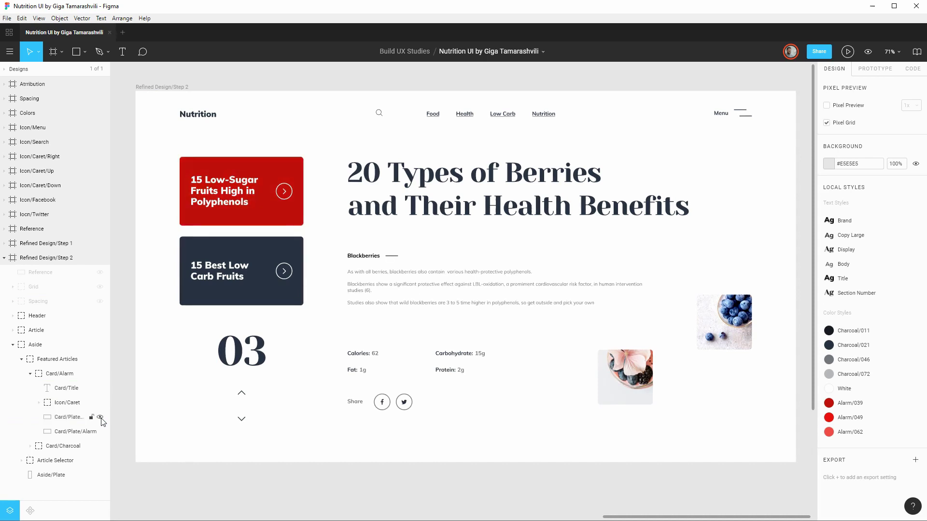
{"action": "left_click", "coordinate": [100, 418]}
Step: Collapse Card/Alarm, expand Card/Charcoal, and show its Card/Plate to darken the card
{"action": "left_click", "coordinate": [30, 374]}
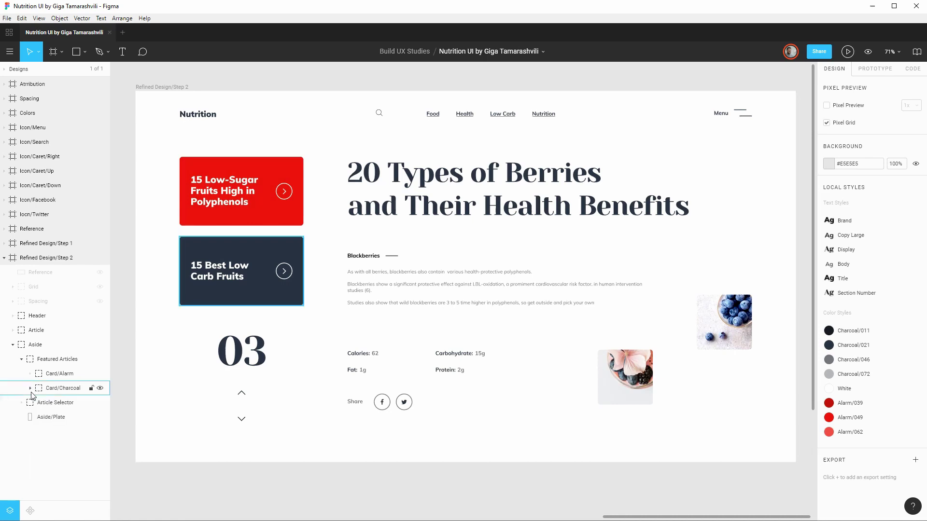
{"action": "left_click", "coordinate": [30, 389]}
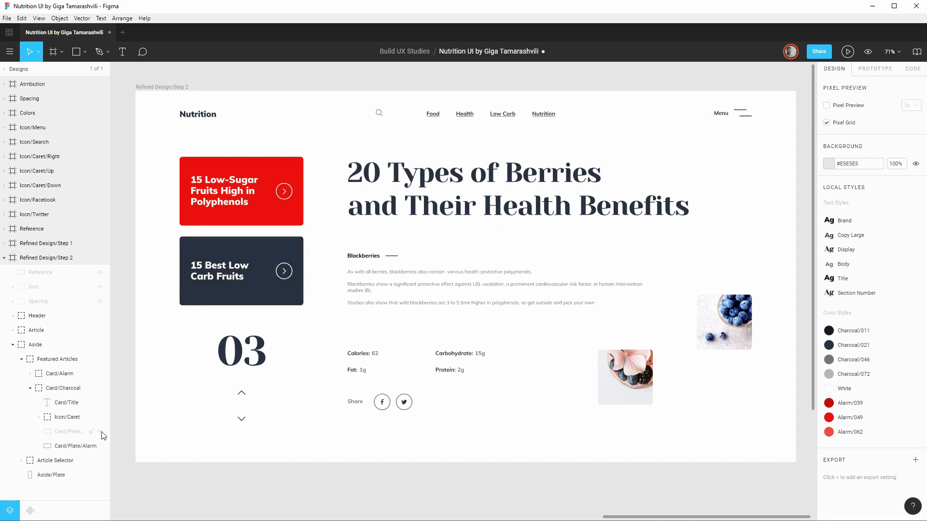
{"action": "left_click", "coordinate": [100, 432]}
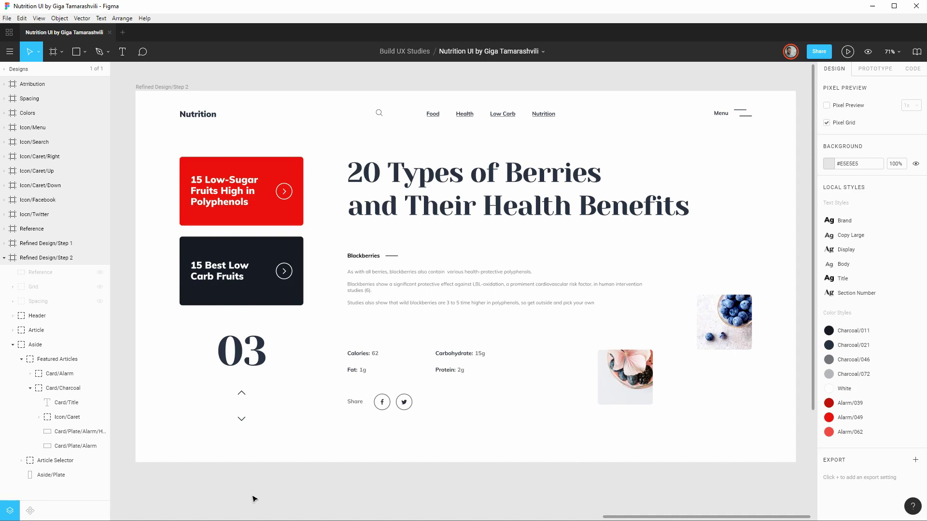
Step: Pan to the Colors frame showing Charcoal and Alarm swatches with their contrast ratios
{"action": "left_click_drag", "start_coordinate": [253, 497], "coordinate": [602, 283]}
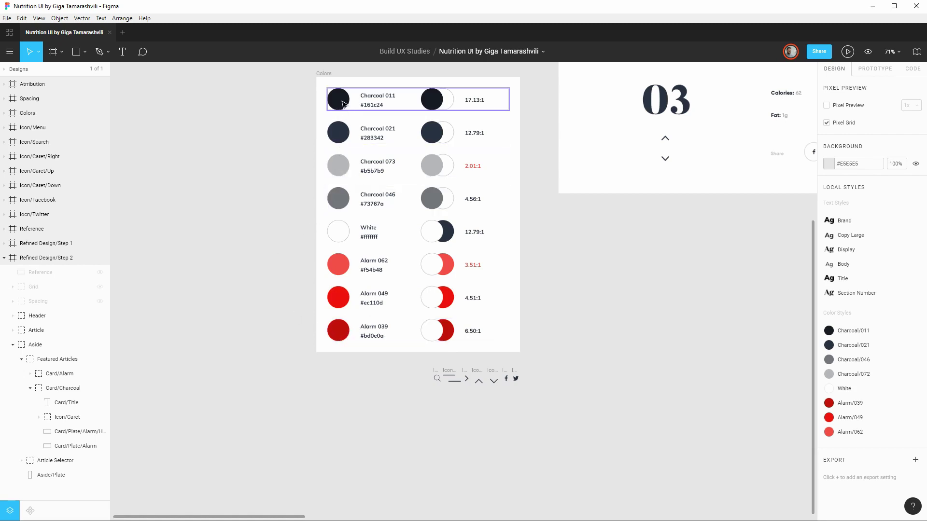
Step: Zoom in on the icon row and select the Icon/Search frame
{"action": "scroll", "coordinate": [499, 392], "scroll_direction": "up", "scroll_amount": 5}
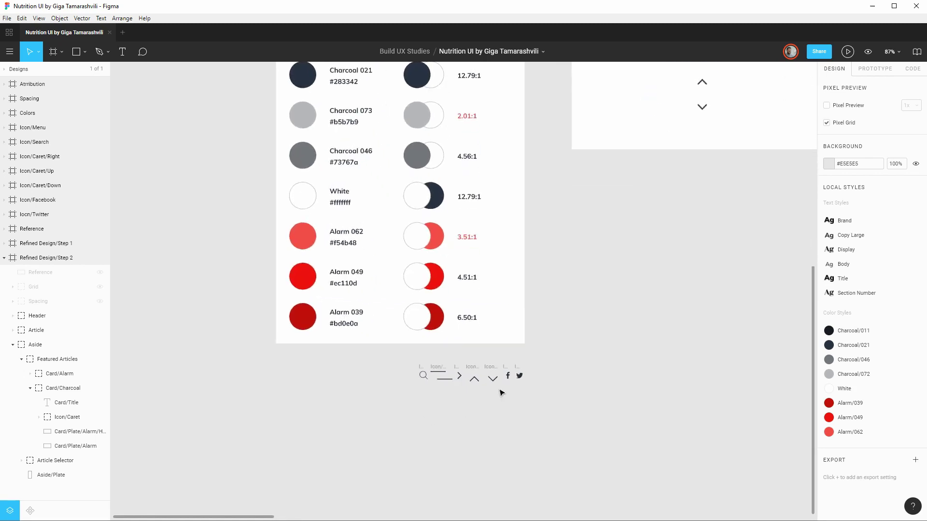
{"action": "scroll", "coordinate": [500, 392], "scroll_direction": "up", "scroll_amount": 2}
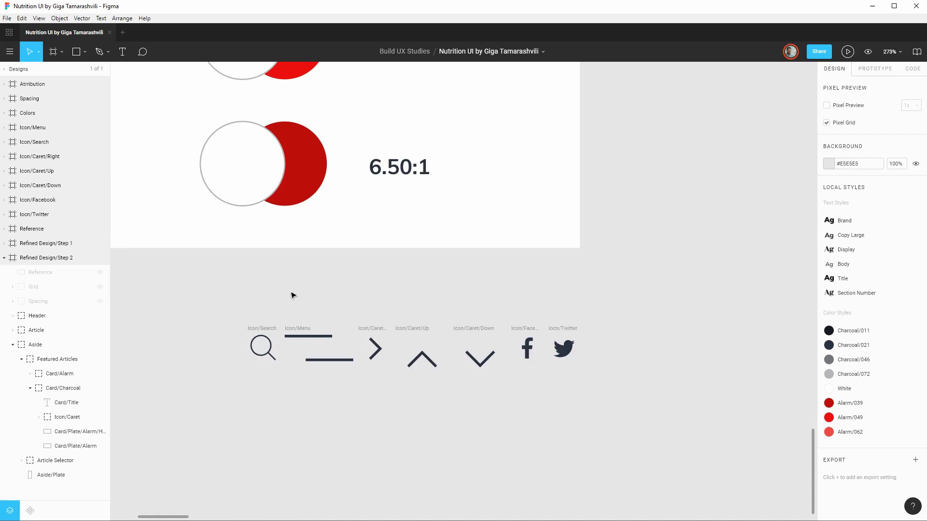
{"action": "left_click", "coordinate": [274, 333]}
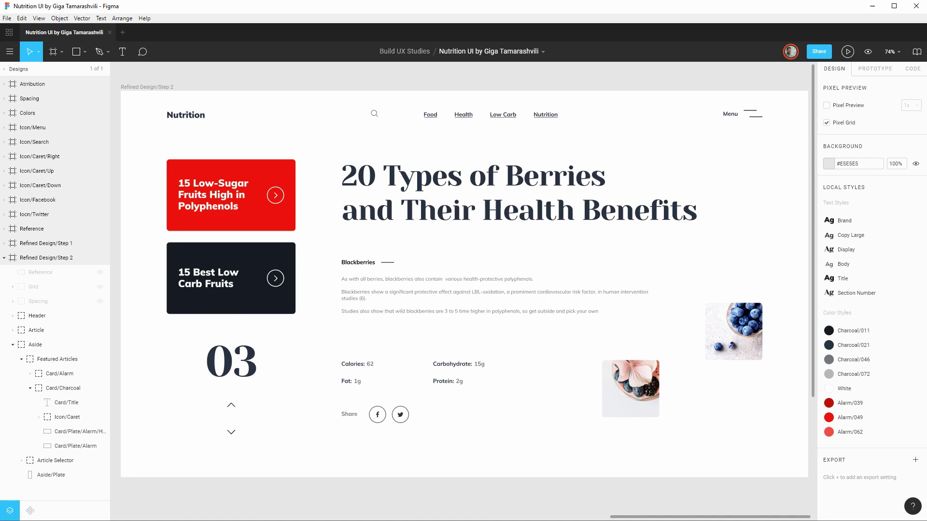
{"action": "left_click", "coordinate": [100, 287]}
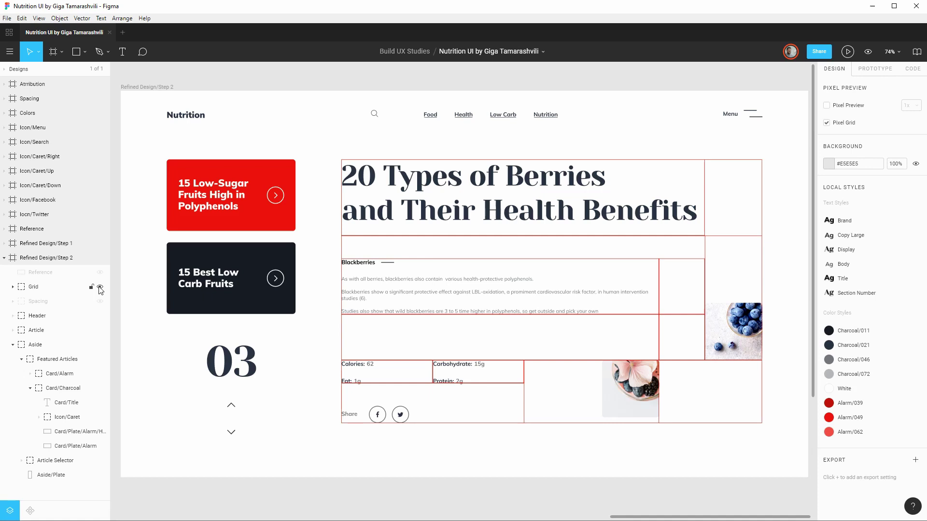
{"action": "left_click", "coordinate": [100, 288]}
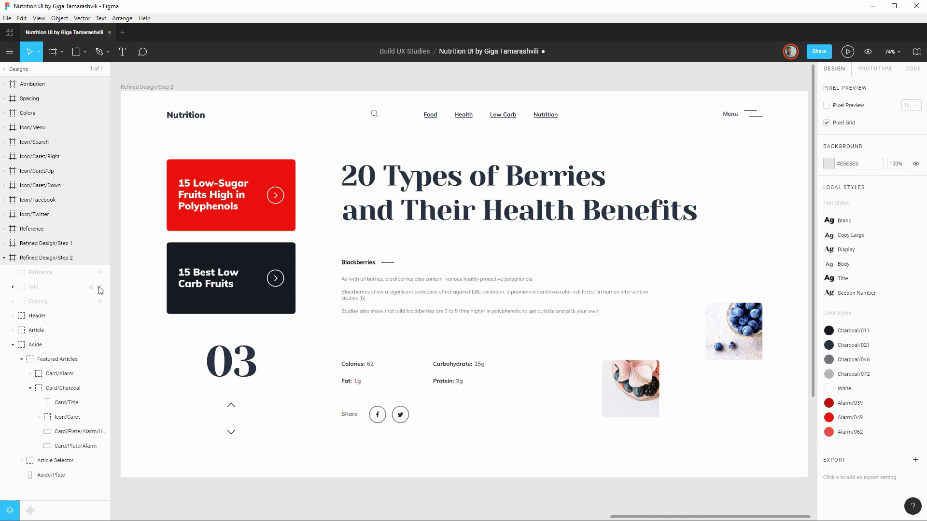